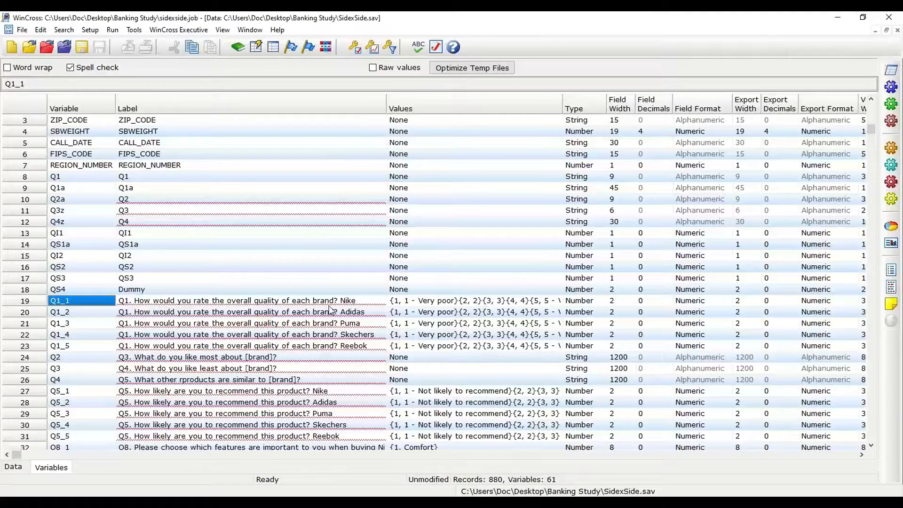
# Check the code values and value labels defined for variable Q1_1, leaving them as they are.
pyautogui.click(545, 302)
pyautogui.click(556, 300)
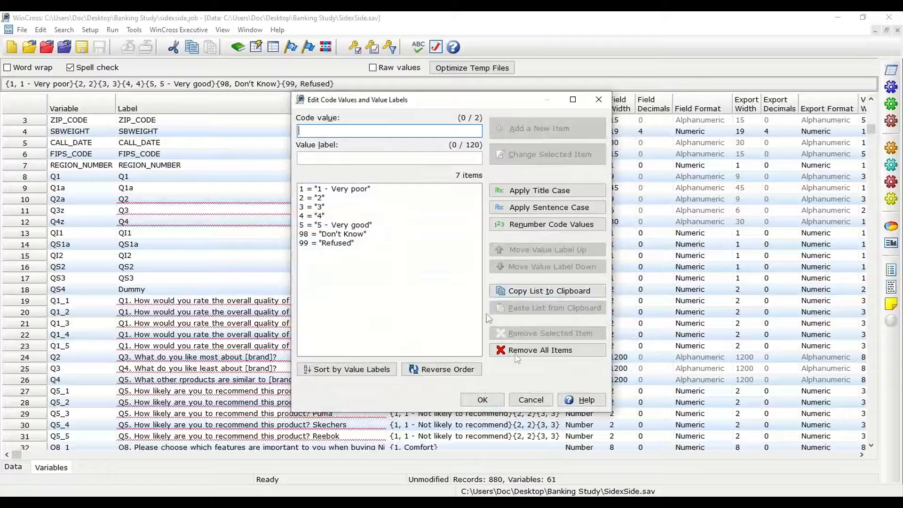
pyautogui.click(529, 402)
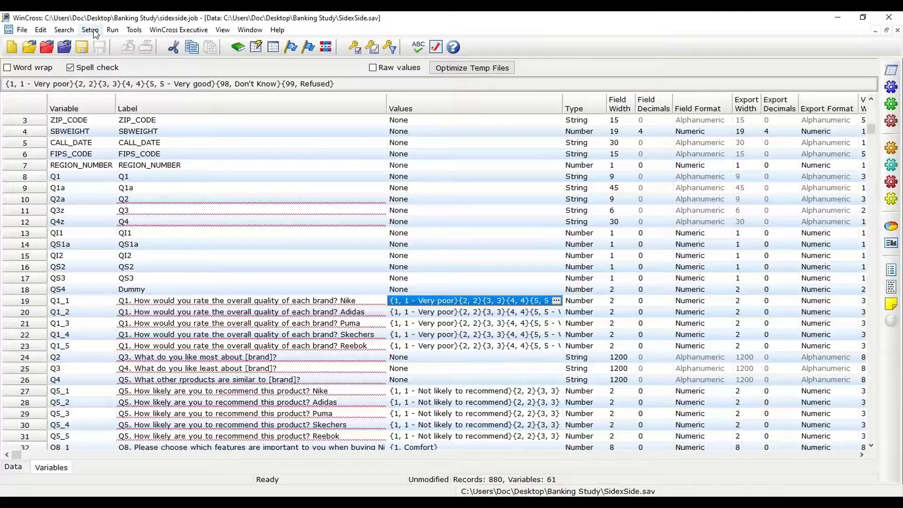
# Run the Q1_1 side by side banner as tables, without saving the previous report, and review the resulting brand comparison.
pyautogui.click(113, 29)
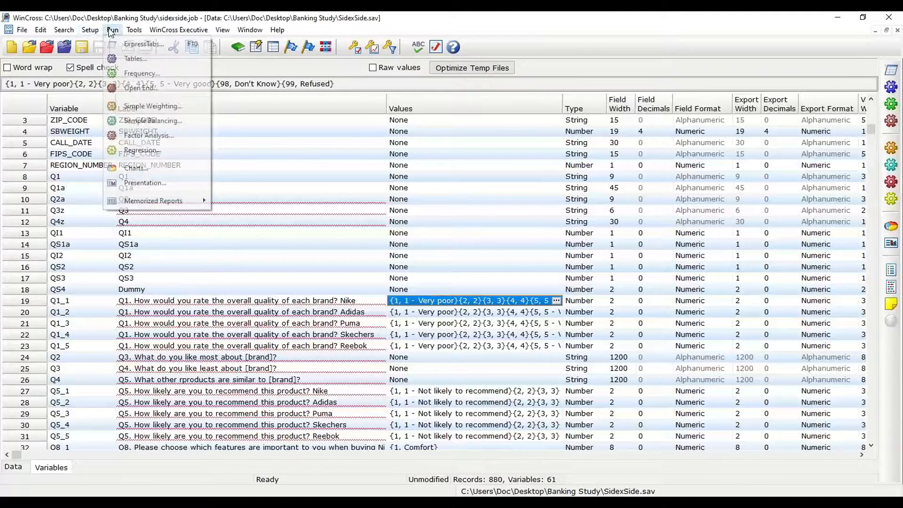
pyautogui.click(136, 55)
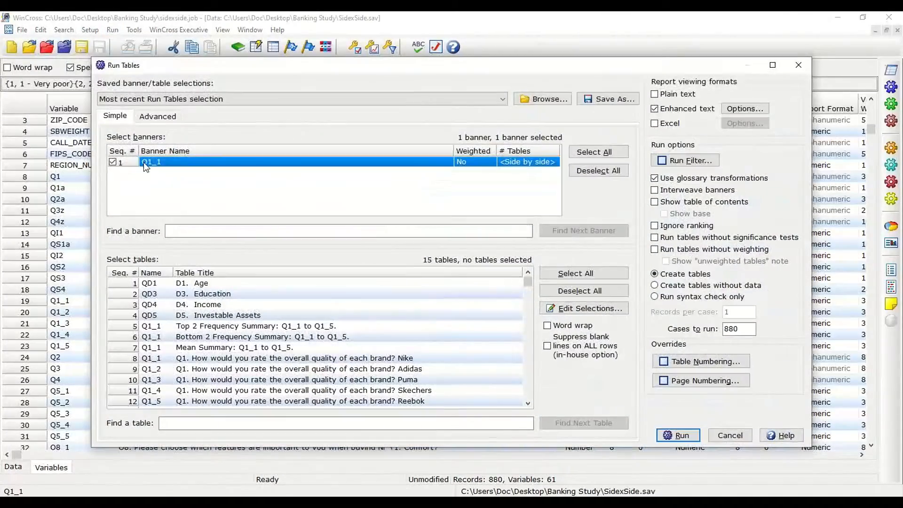
pyautogui.click(678, 435)
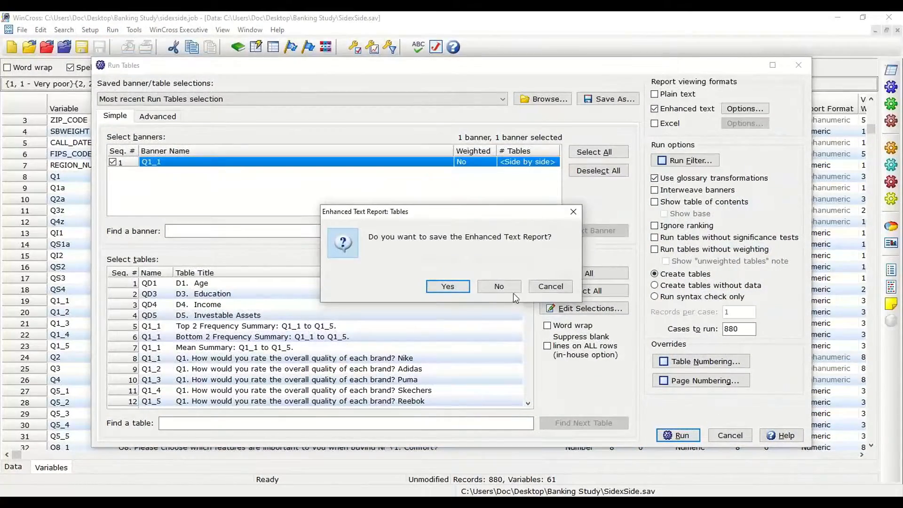
pyautogui.click(510, 289)
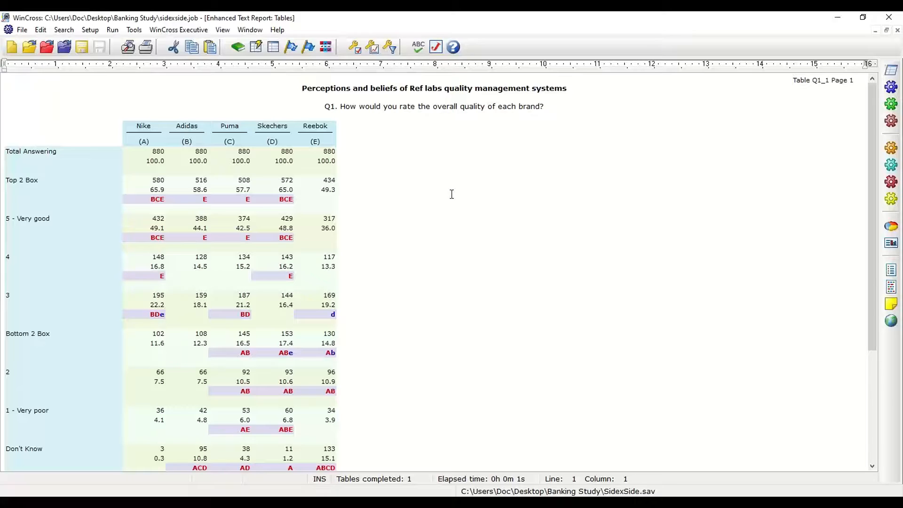
pyautogui.scroll(-4, 176, 211)
pyautogui.scroll(3, 176, 211)
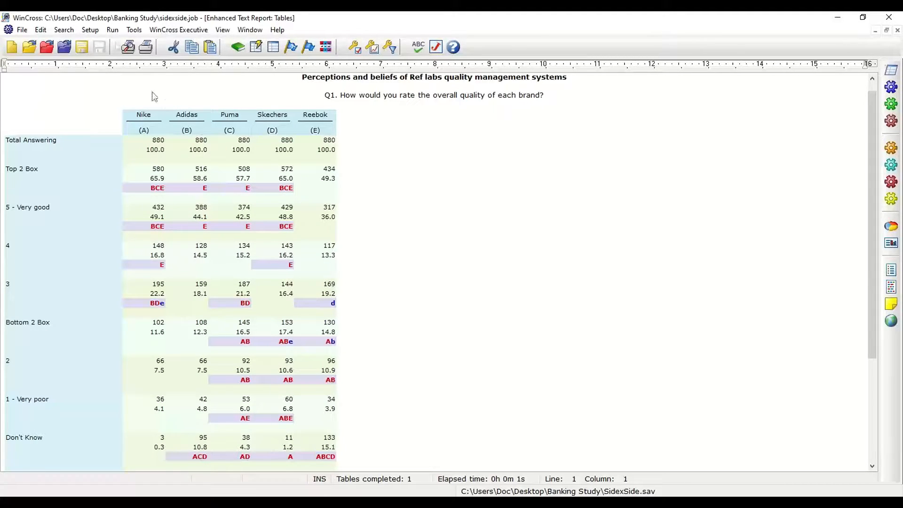
# Create a new side by side (VAR+) crosstab named "Example".
pyautogui.click(91, 31)
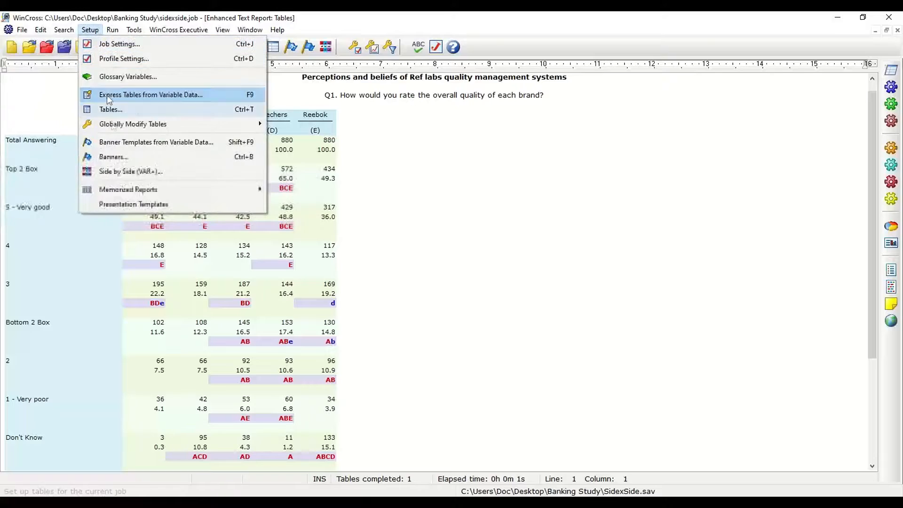
pyautogui.click(134, 173)
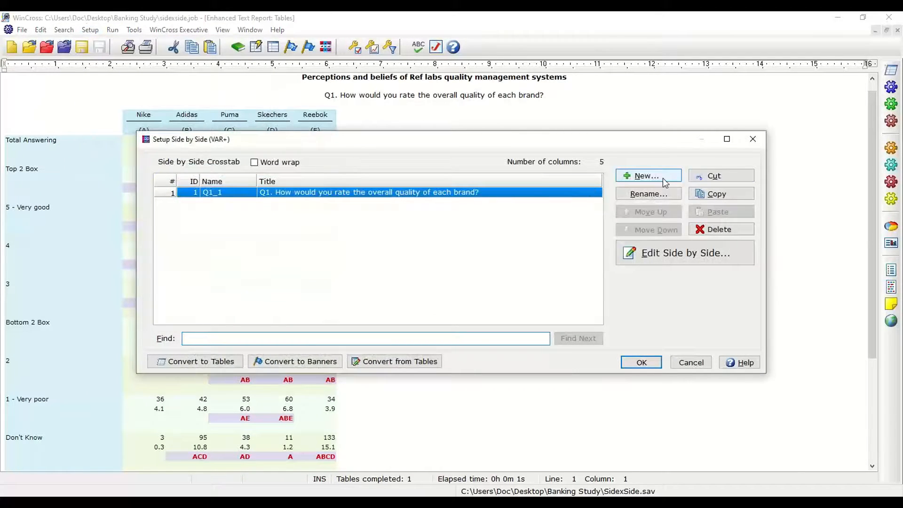
pyautogui.click(665, 182)
pyautogui.write('Example')
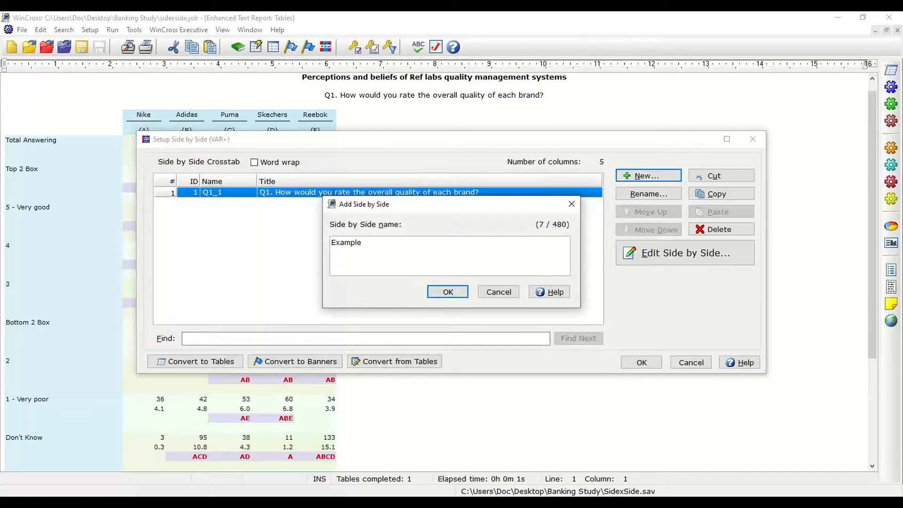
pyautogui.click(447, 292)
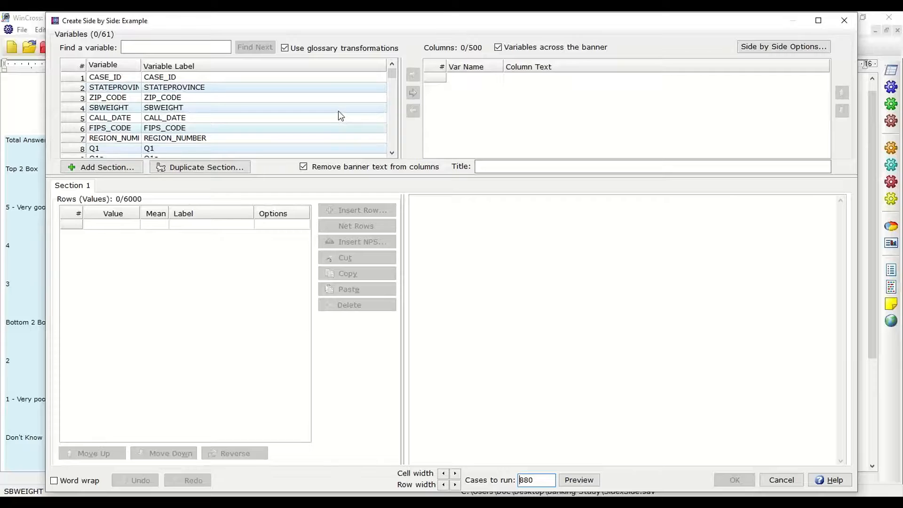
# Add variables Q1_1 through Q1_5 as the columns of the Example side by side.
pyautogui.scroll(-4, 338, 112)
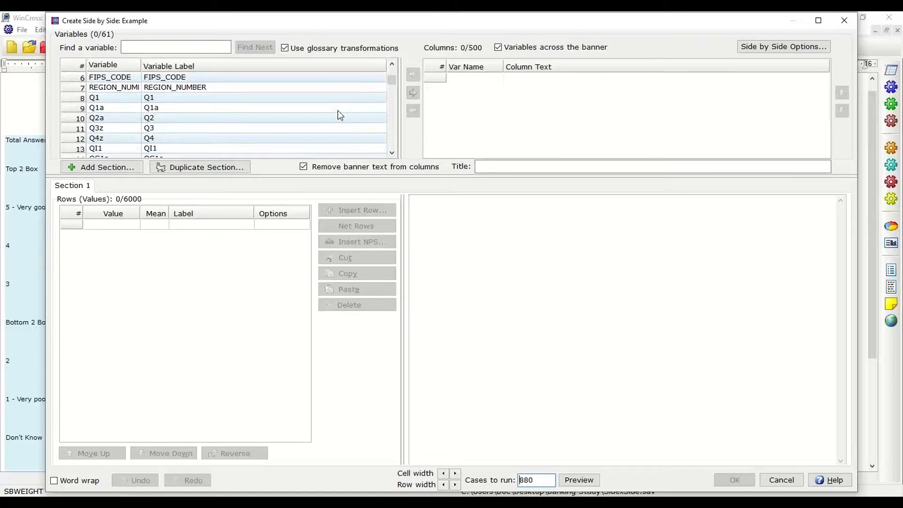
pyautogui.scroll(-2, 337, 110)
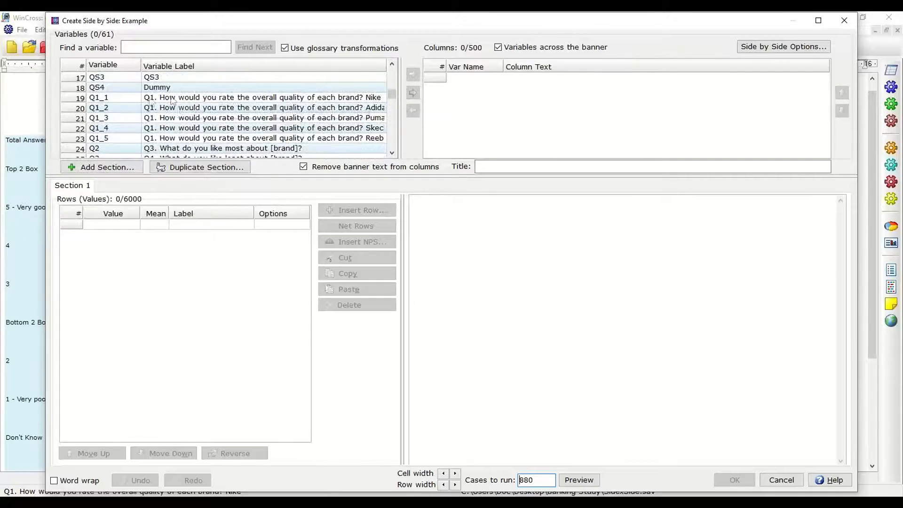
pyautogui.moveTo(120, 97); pyautogui.dragTo(129, 139)
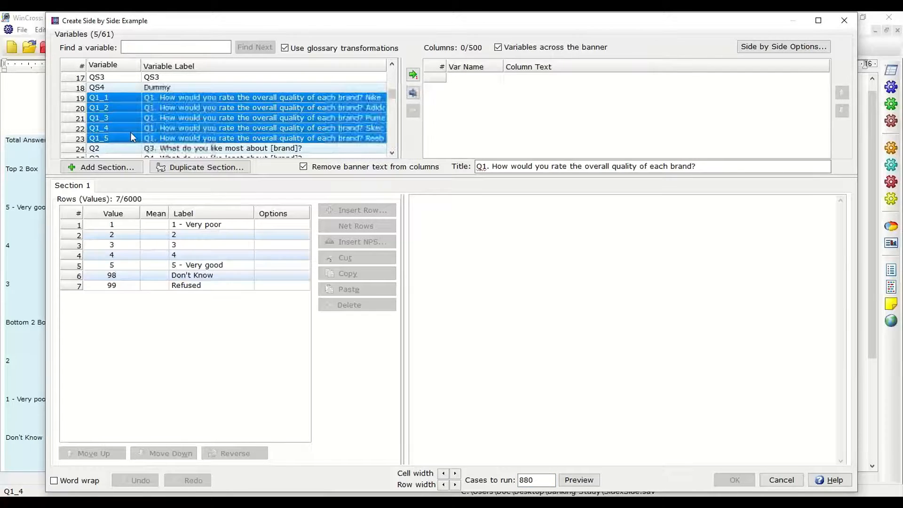
pyautogui.click(412, 74)
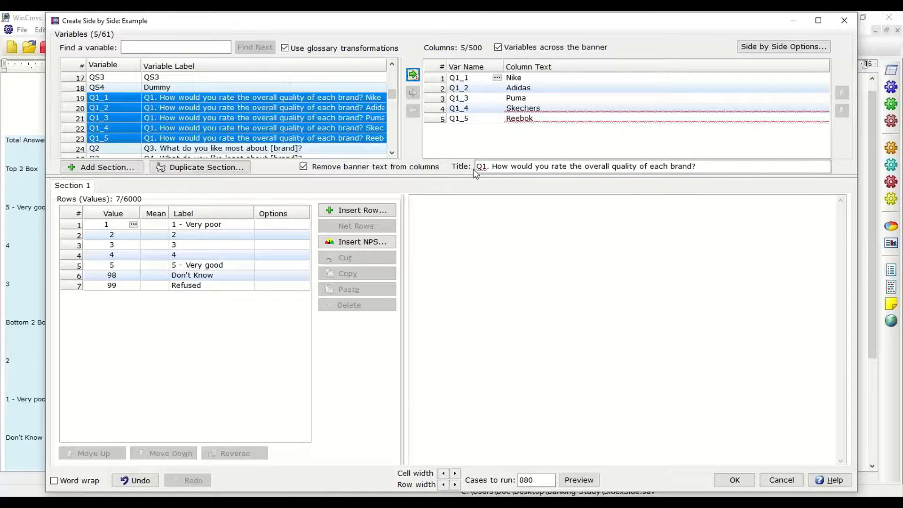
pyautogui.moveTo(476, 167); pyautogui.dragTo(607, 167)
pyautogui.click(527, 79)
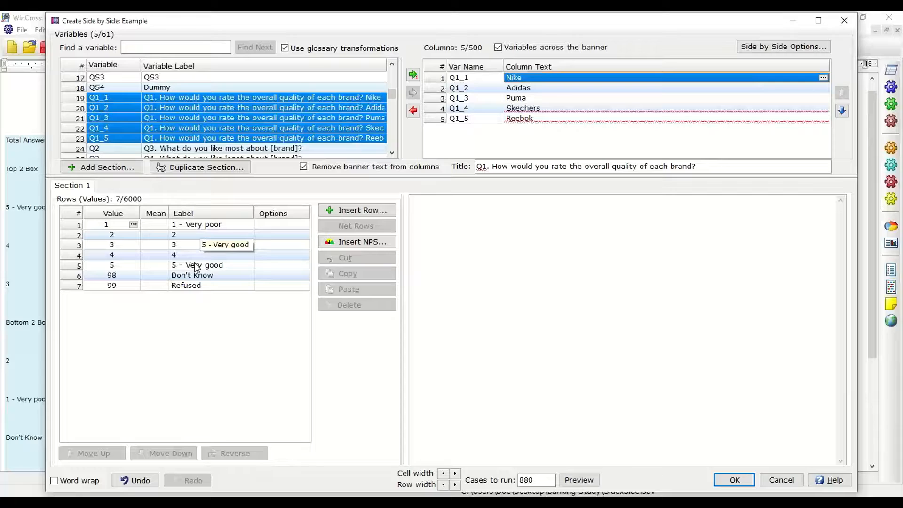
# Reverse the order of the 1 to 5 rating rows and net rows 5 and 4 as Top 2 Box.
pyautogui.moveTo(195, 267); pyautogui.dragTo(191, 221)
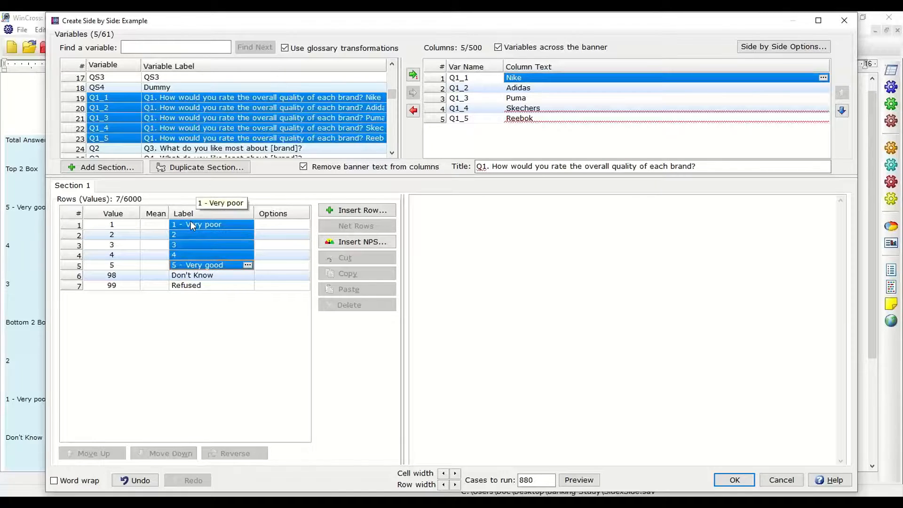
pyautogui.click(239, 456)
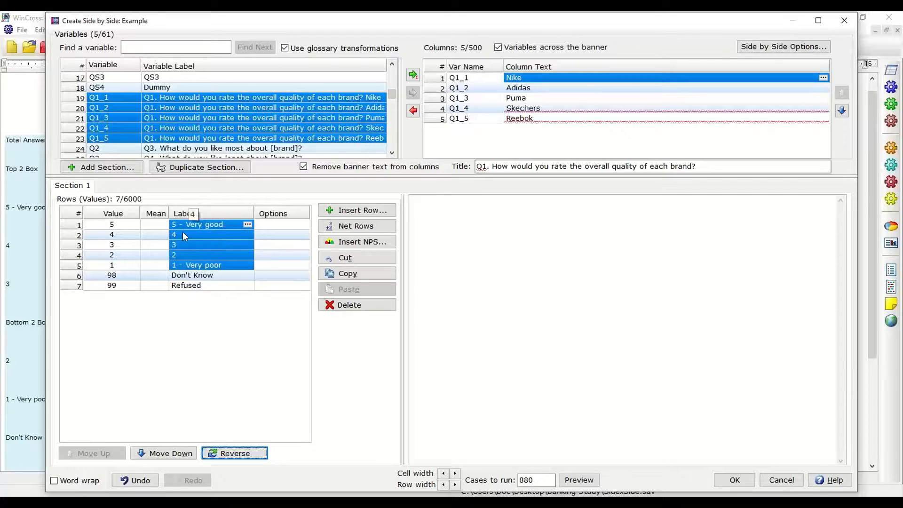
pyautogui.moveTo(183, 230); pyautogui.dragTo(192, 222)
pyautogui.click(359, 226)
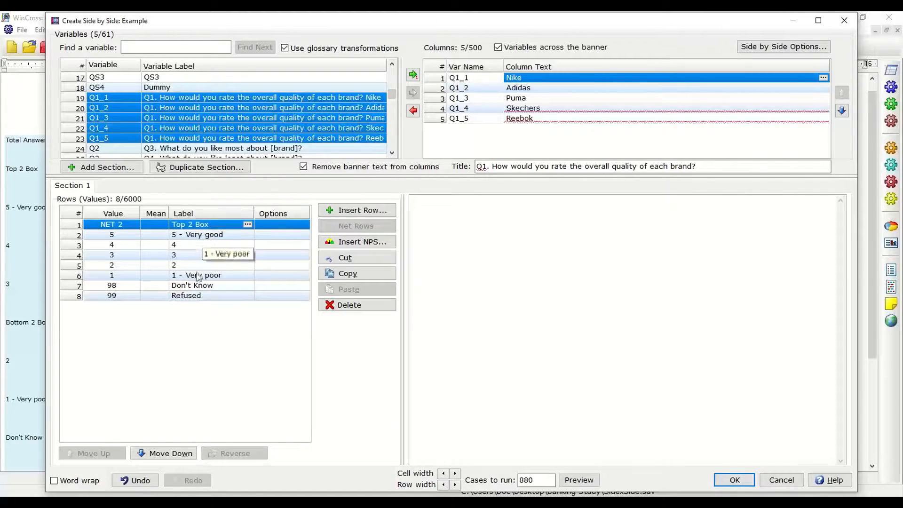
# Net the rows 2 and 1 - Very poor, label the net "Bottom 2 Box", and preview the table.
pyautogui.moveTo(198, 276); pyautogui.dragTo(200, 265)
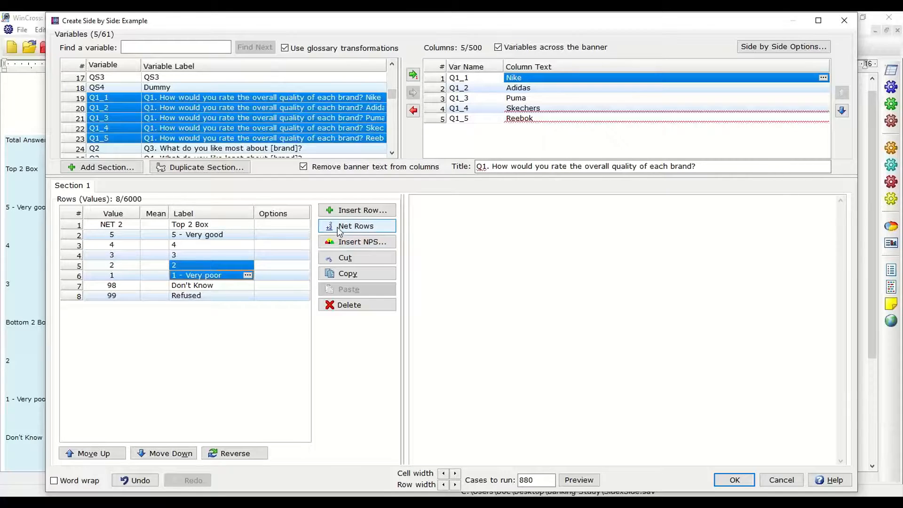
pyautogui.click(337, 227)
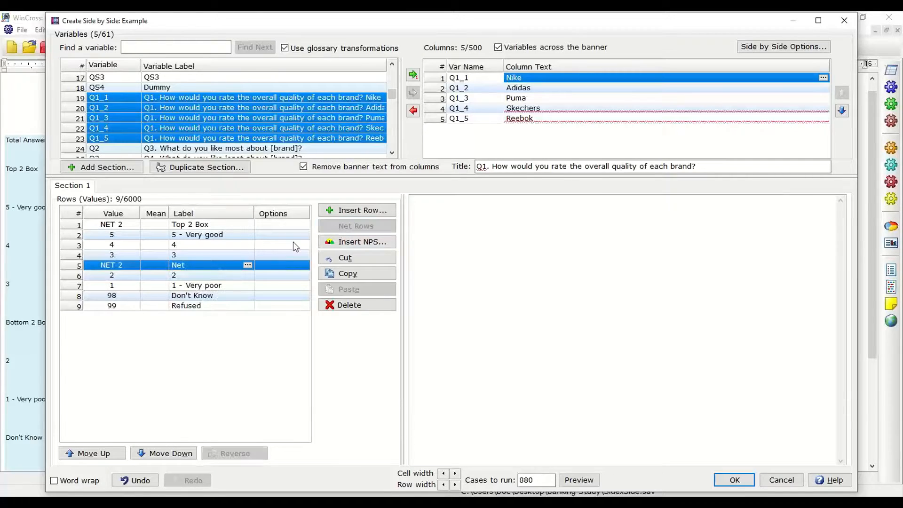
pyautogui.click(195, 265)
pyautogui.write('Bott')
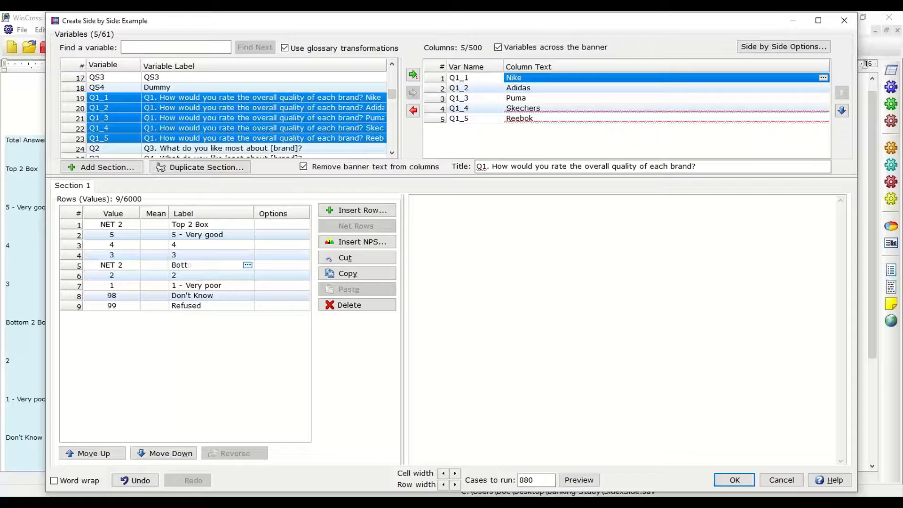
pyautogui.write('om2 Box')
pyautogui.click(201, 265)
pyautogui.click(576, 479)
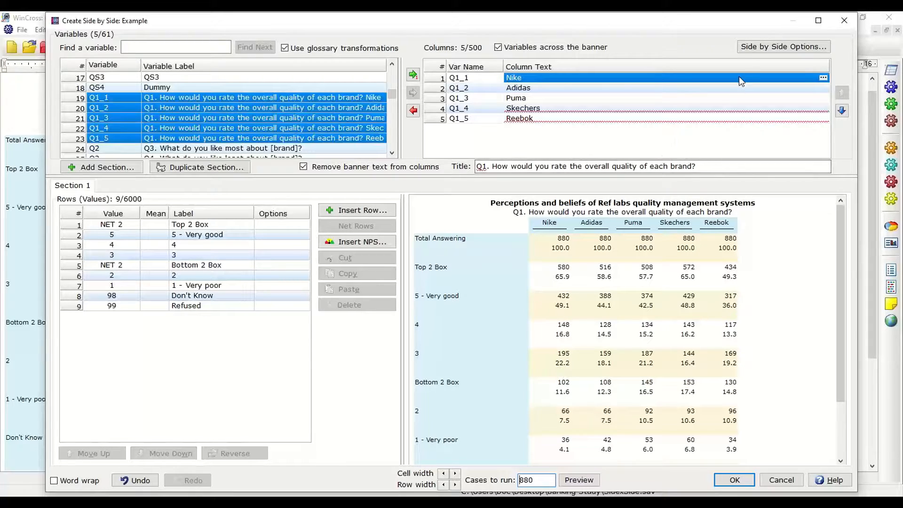
# Enable significance testing at the 95% and 90% confidence levels and accept the Example side by side setup.
pyautogui.click(750, 51)
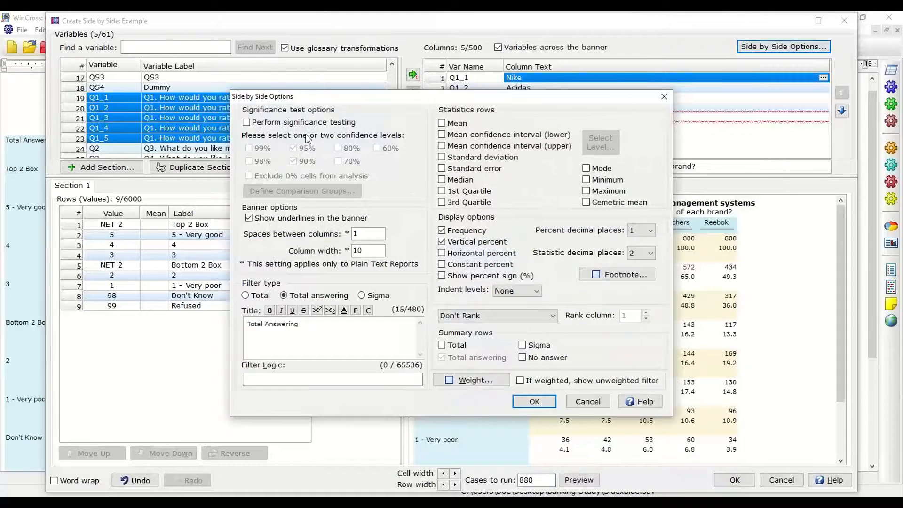
pyautogui.click(246, 123)
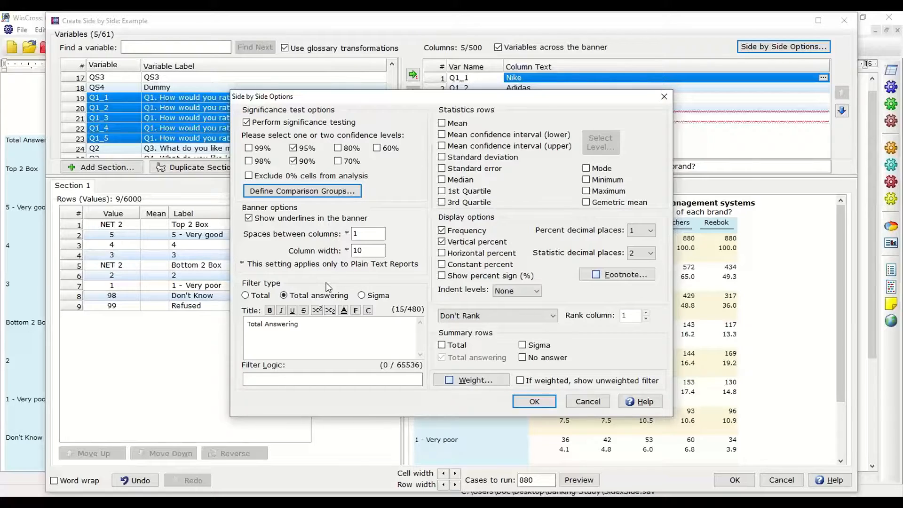
pyautogui.click(534, 401)
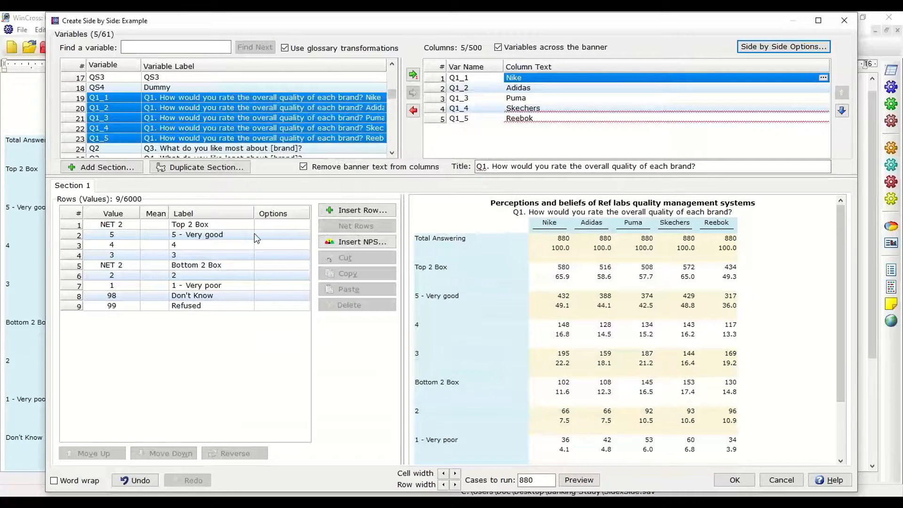
pyautogui.click(280, 245)
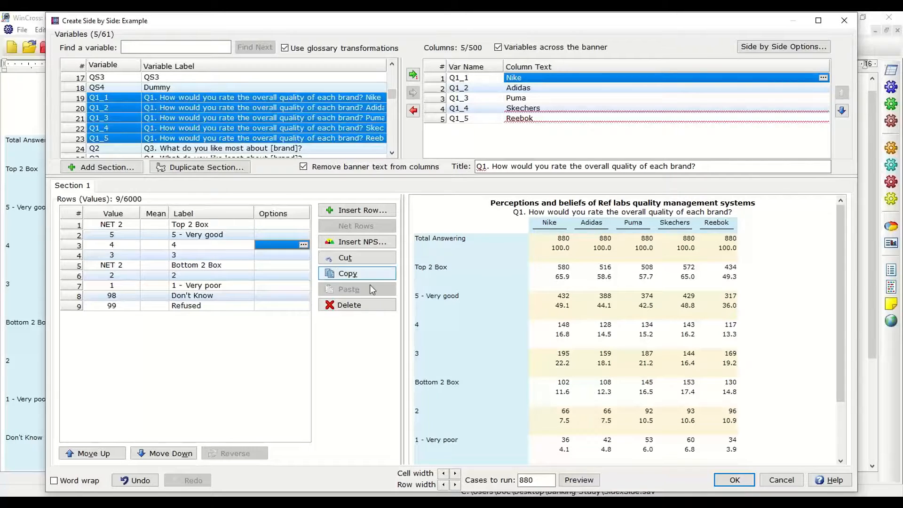
pyautogui.click(735, 480)
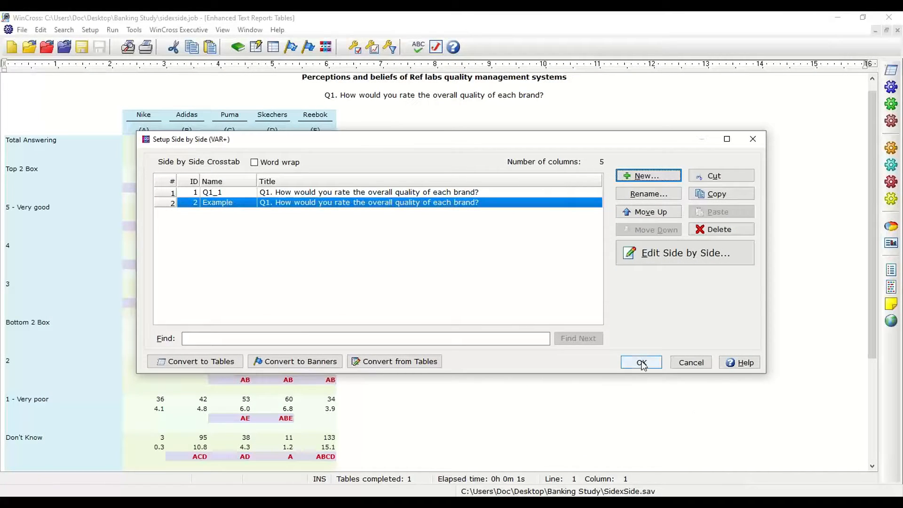
pyautogui.click(642, 362)
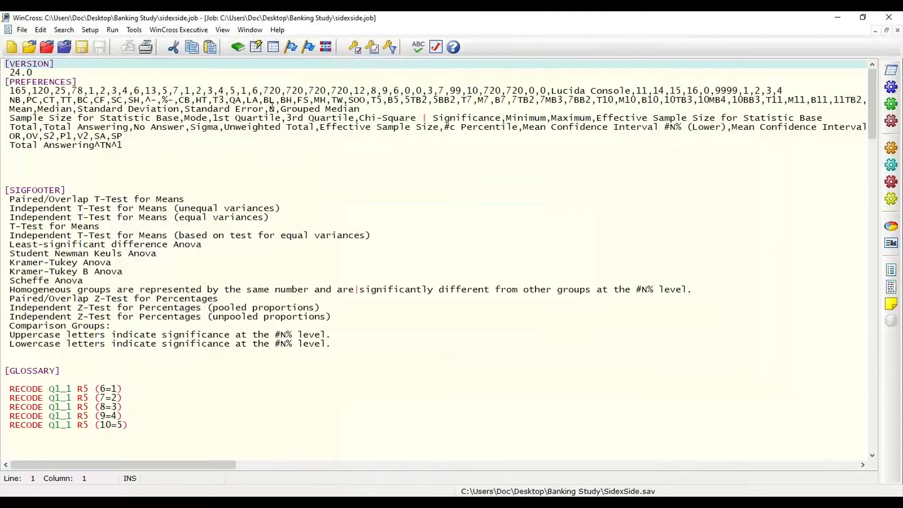
# Run tables for the Example banner only, discarding the previous Enhanced Text Report.
pyautogui.click(113, 30)
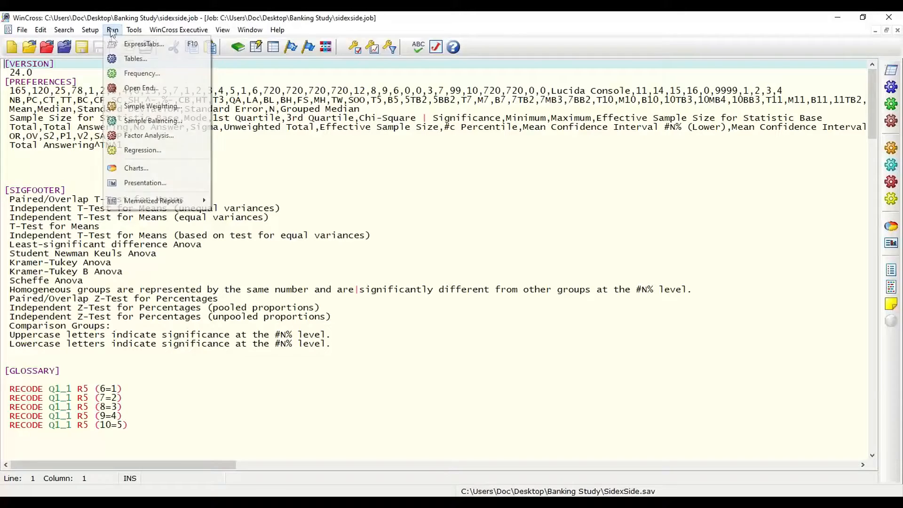
pyautogui.click(126, 59)
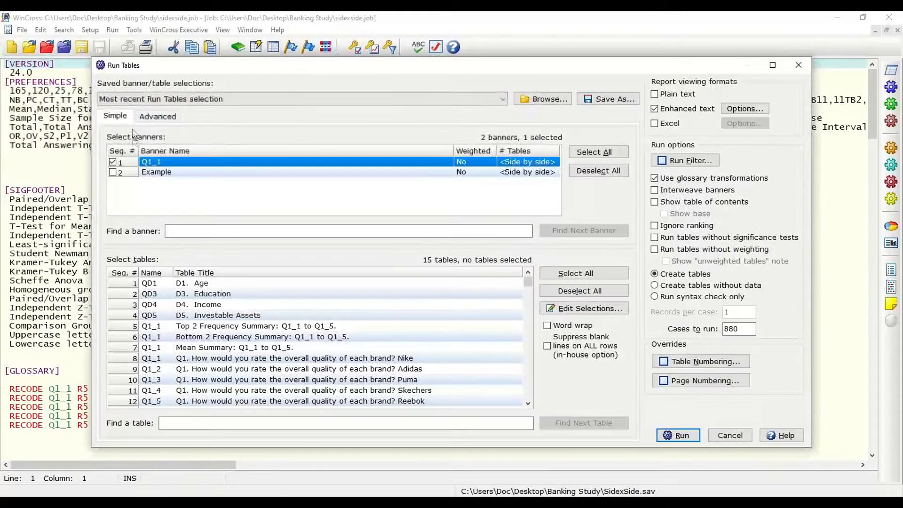
pyautogui.click(598, 170)
pyautogui.click(113, 172)
pyautogui.click(677, 435)
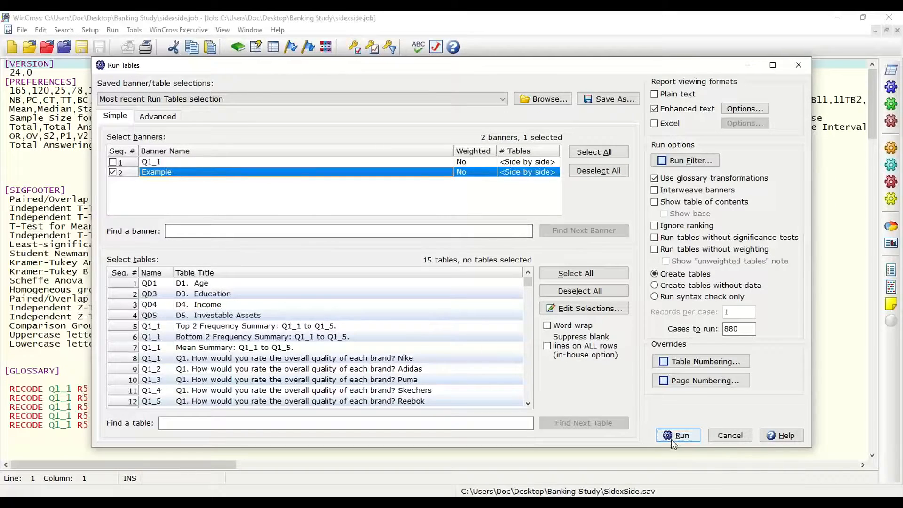
pyautogui.click(502, 288)
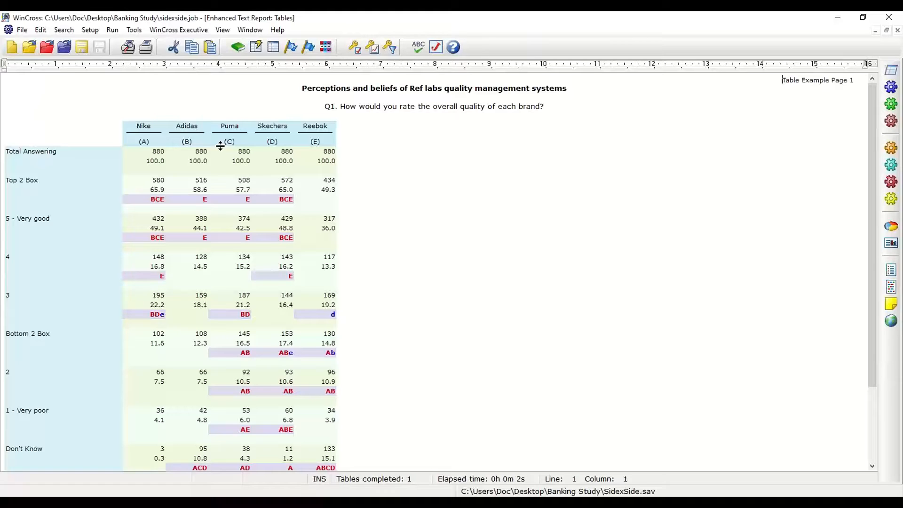
# Switch back to the SidexSide.sav data window and look at the variables below the Q1 rating questions.
pyautogui.click(250, 29)
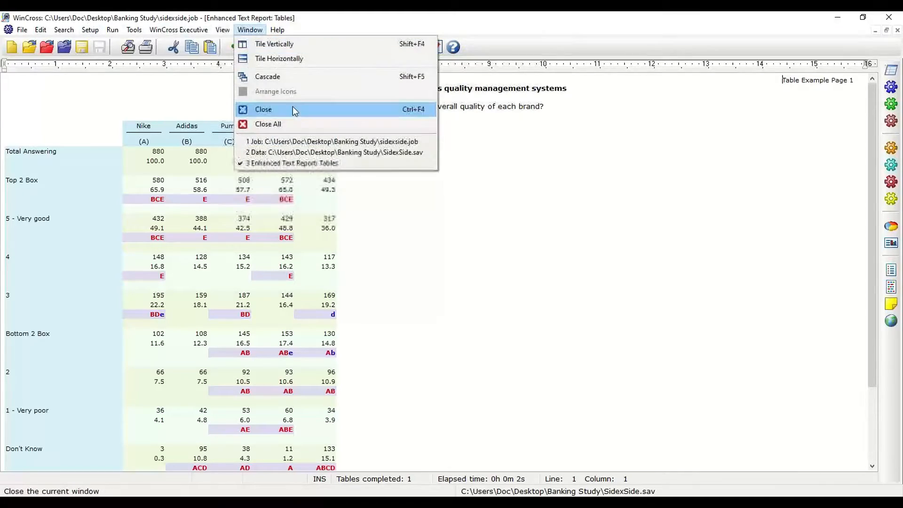
pyautogui.click(335, 152)
pyautogui.scroll(-1, 153, 237)
pyautogui.scroll(-1, 151, 235)
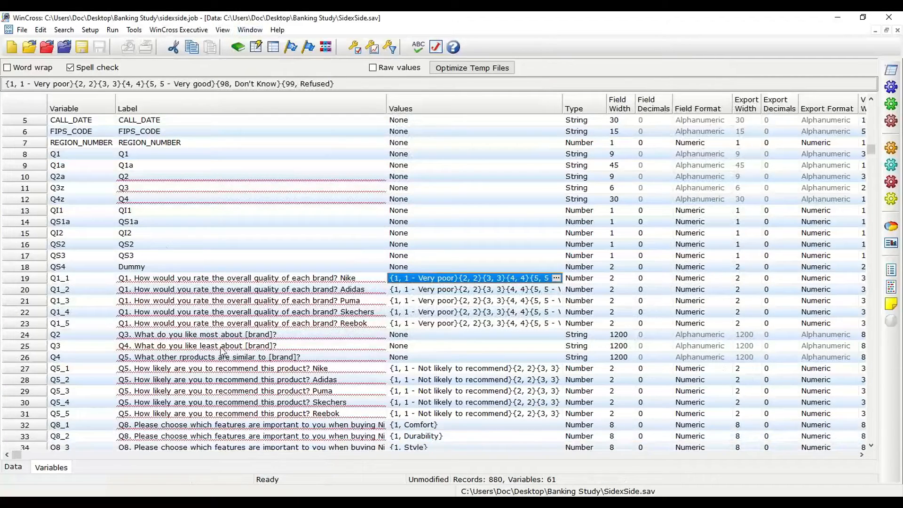
# Examine the names, labels and value lists of the Q5 recommendation variables, Q5_1 to Q5_5.
pyautogui.moveTo(80, 368); pyautogui.dragTo(148, 410)
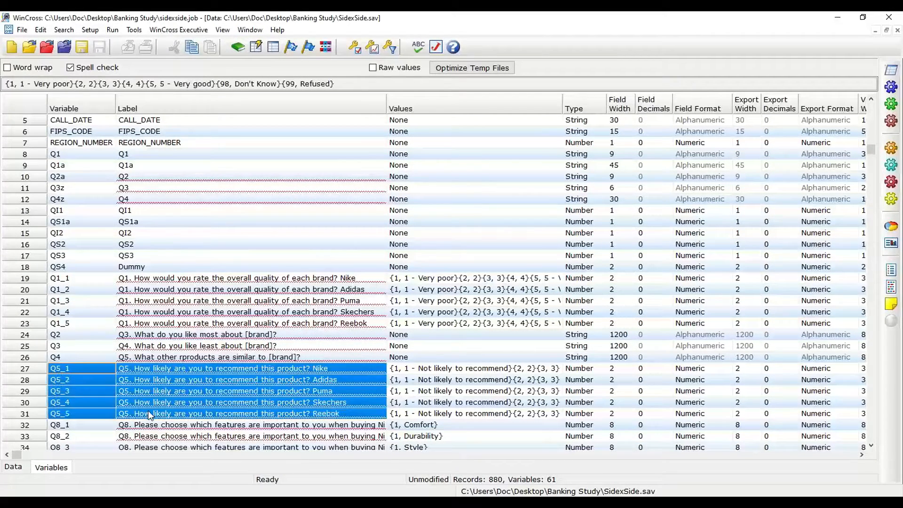
pyautogui.moveTo(158, 371); pyautogui.dragTo(184, 418)
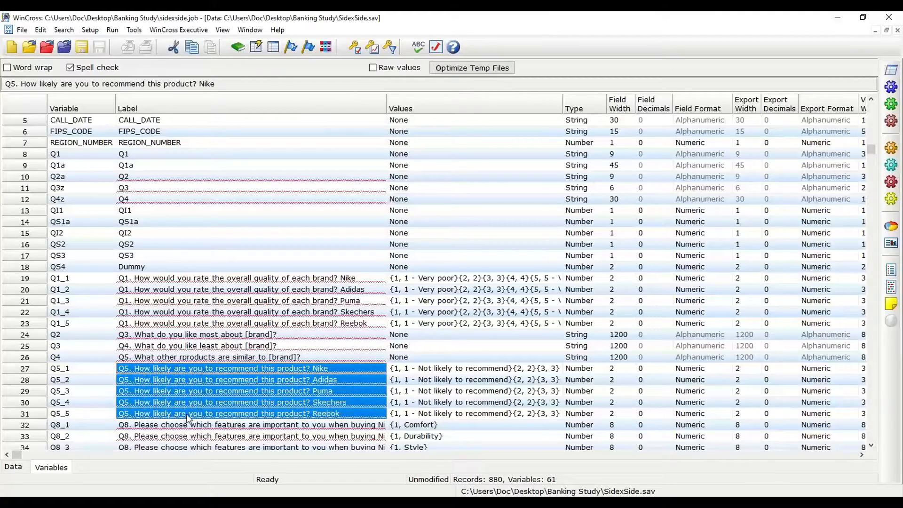
pyautogui.moveTo(489, 372); pyautogui.dragTo(485, 408)
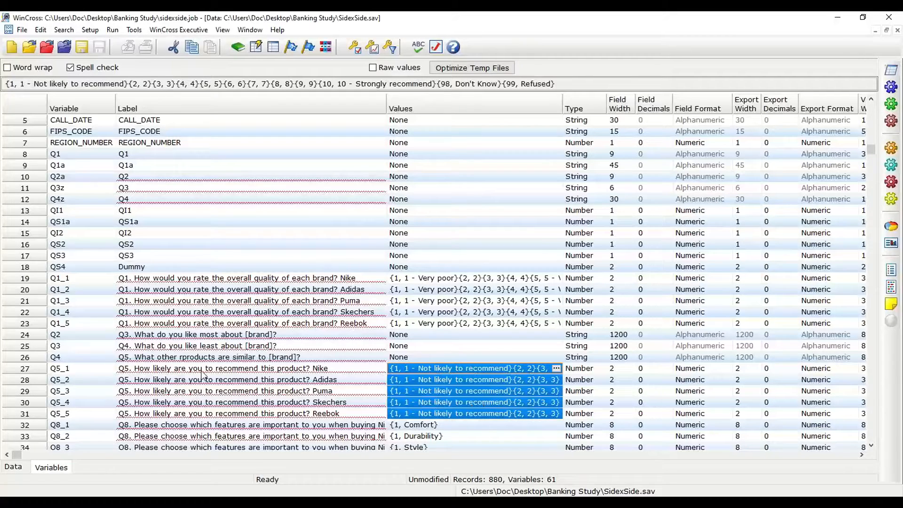
pyautogui.moveTo(203, 369); pyautogui.dragTo(213, 379)
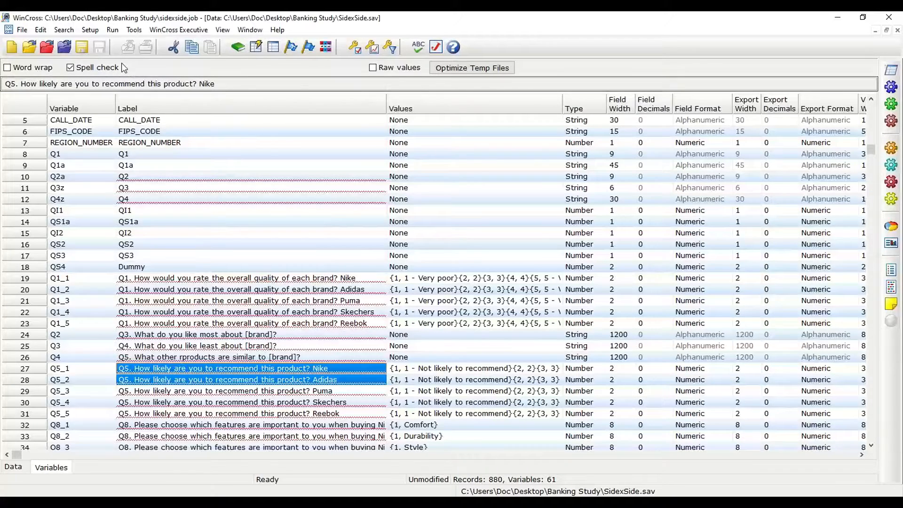
# Open the Example side by side setup for editing and add a section with Q5_1 as its first column variable.
pyautogui.click(90, 31)
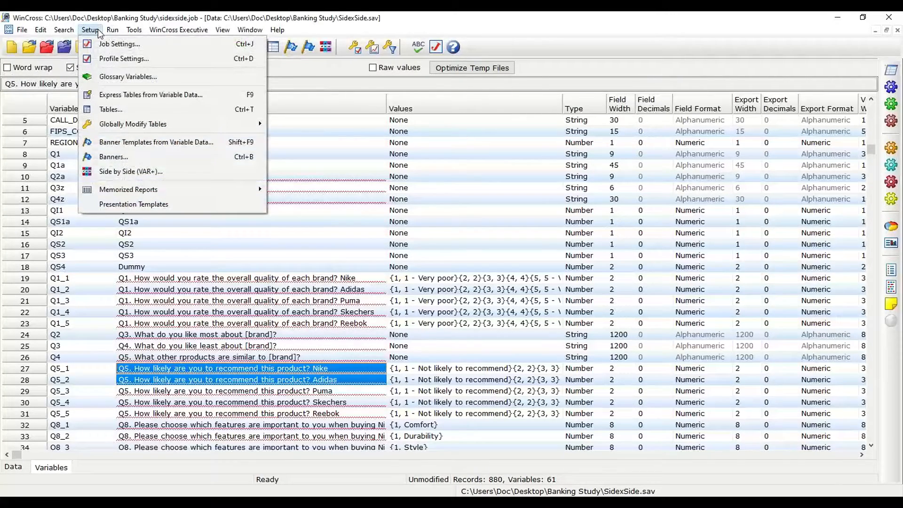
pyautogui.click(135, 168)
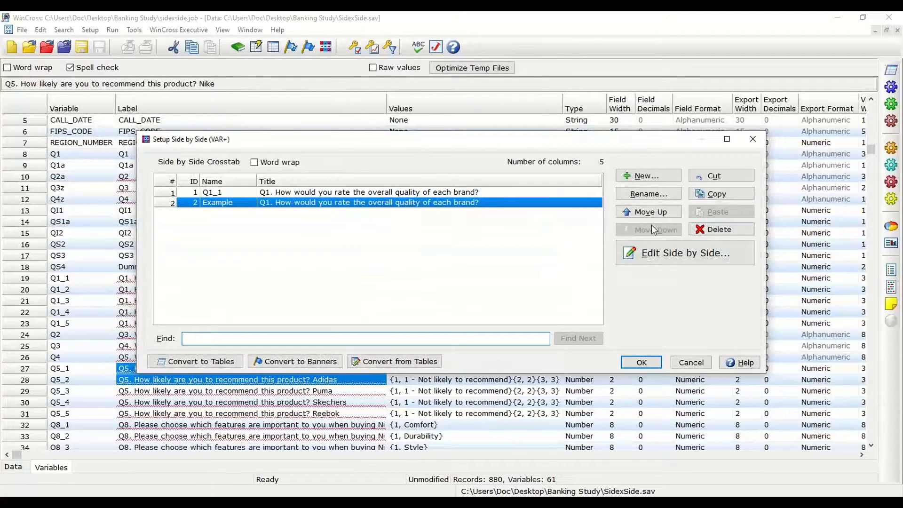
pyautogui.click(683, 253)
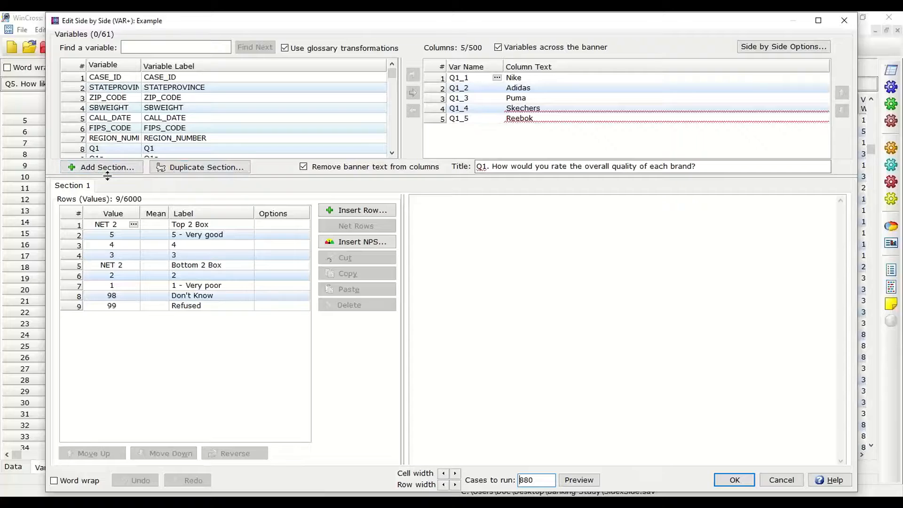
pyautogui.click(120, 167)
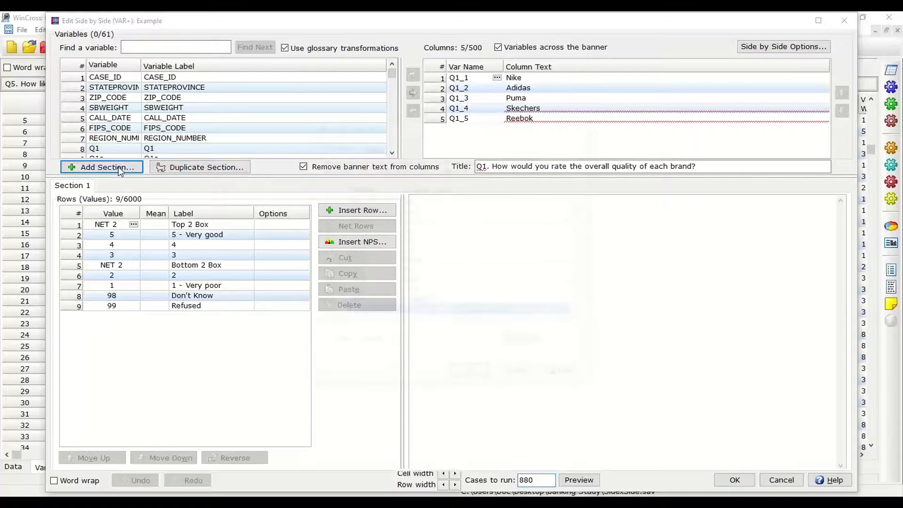
pyautogui.scroll(-3, 404, 218)
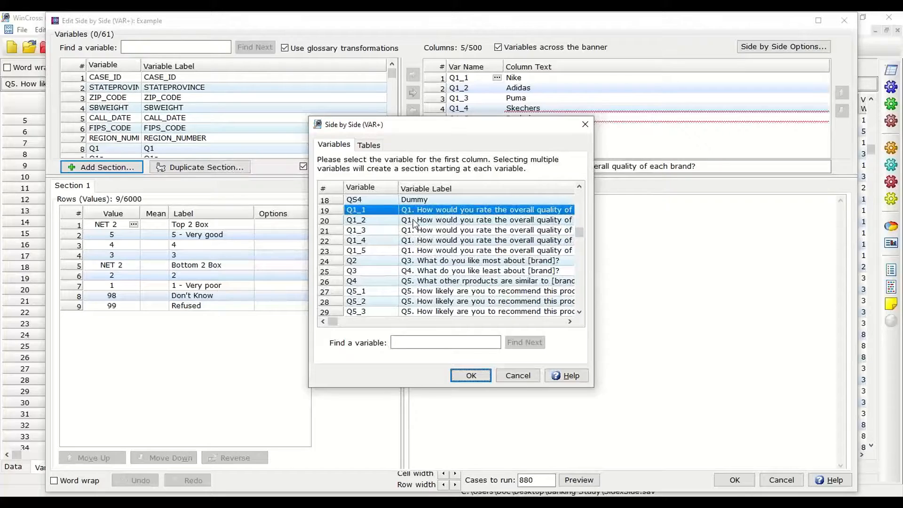
pyautogui.scroll(-2, 414, 224)
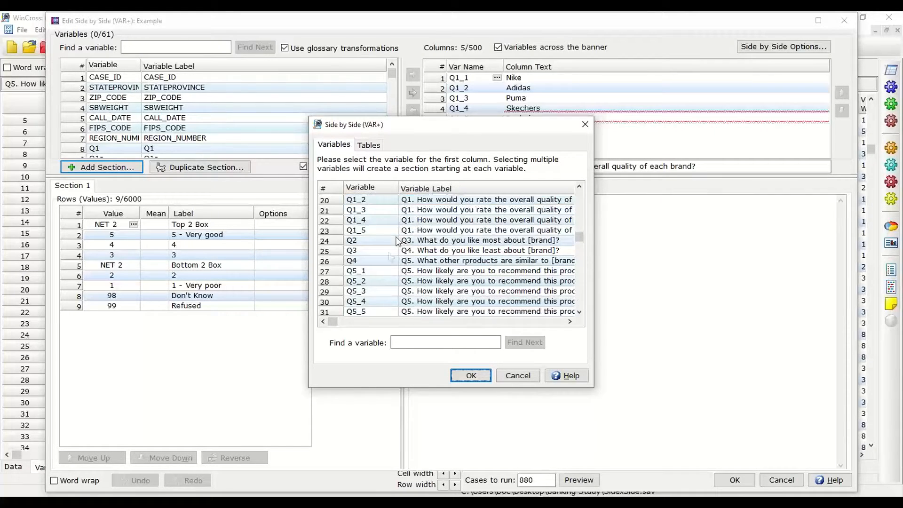
pyautogui.click(371, 253)
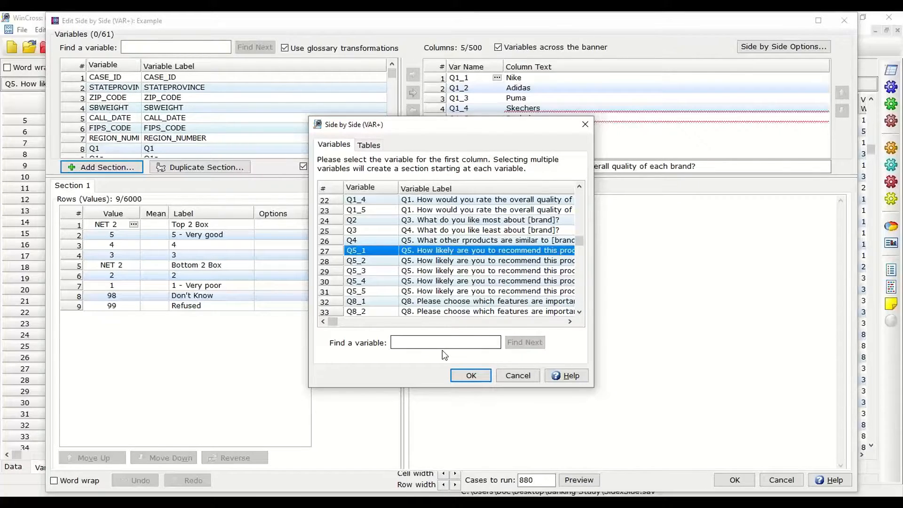
pyautogui.click(469, 375)
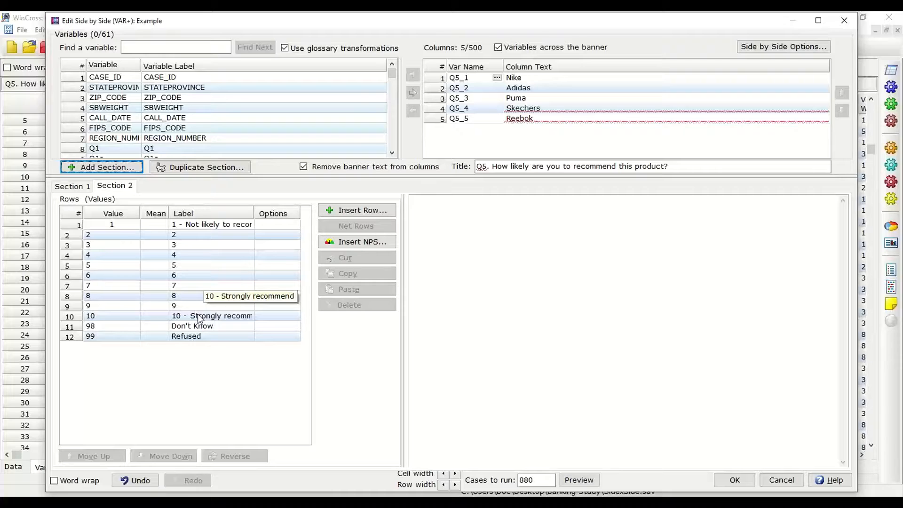
# Reverse the order of the value rows 1 to 10 in Section 2 and check its Q5 brand columns.
pyautogui.moveTo(199, 318); pyautogui.dragTo(195, 223)
pyautogui.click(235, 456)
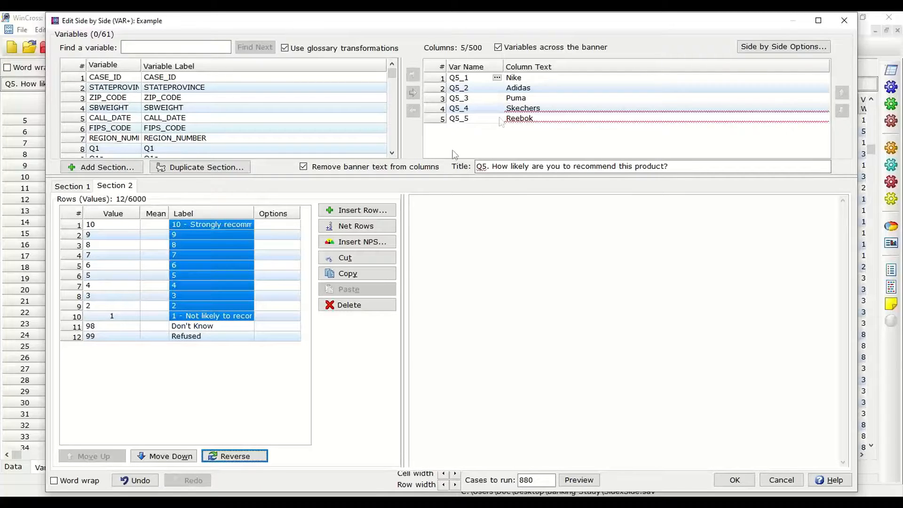
pyautogui.click(469, 89)
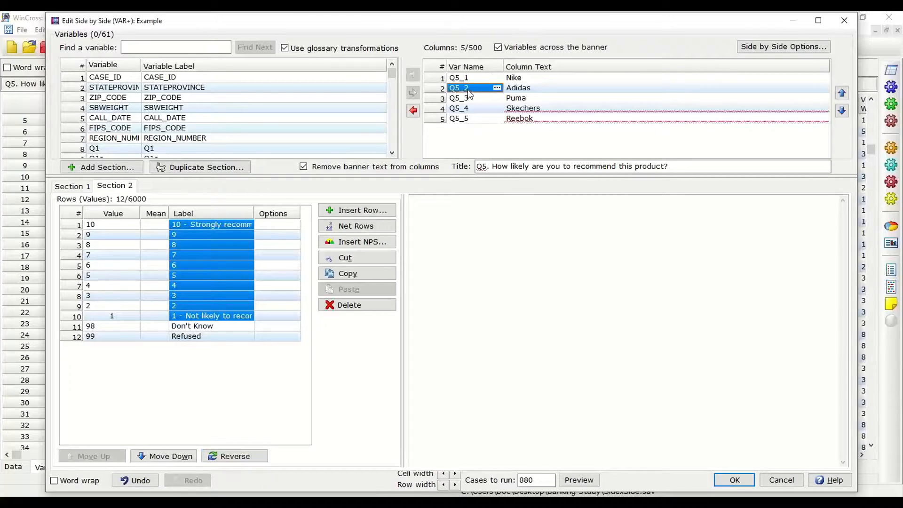
pyautogui.click(516, 79)
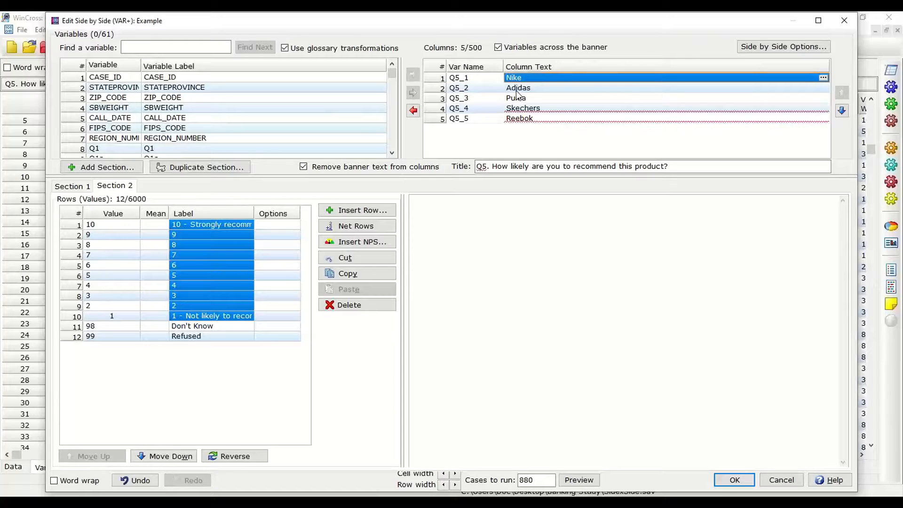
pyautogui.click(463, 80)
pyautogui.click(465, 90)
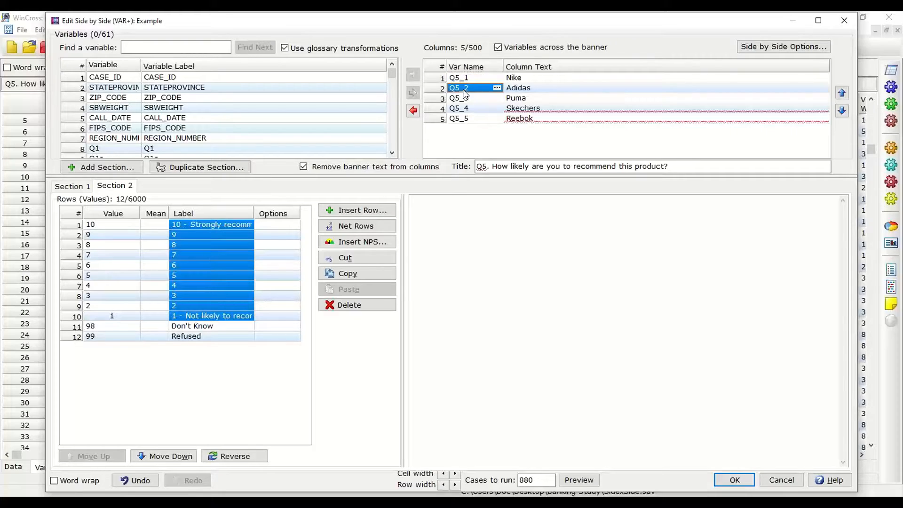
pyautogui.click(468, 99)
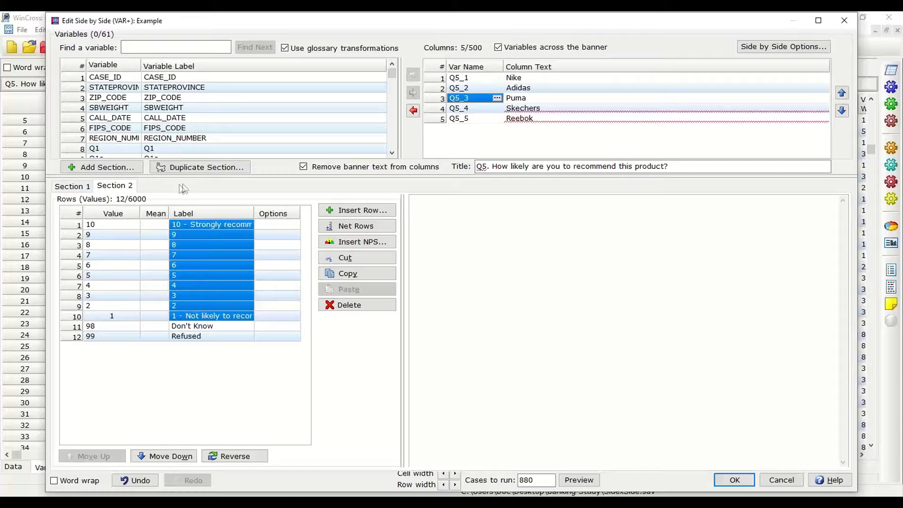
# Compare Section 1 with Section 2, preview the Q5 table, and accept the Example setup.
pyautogui.click(72, 186)
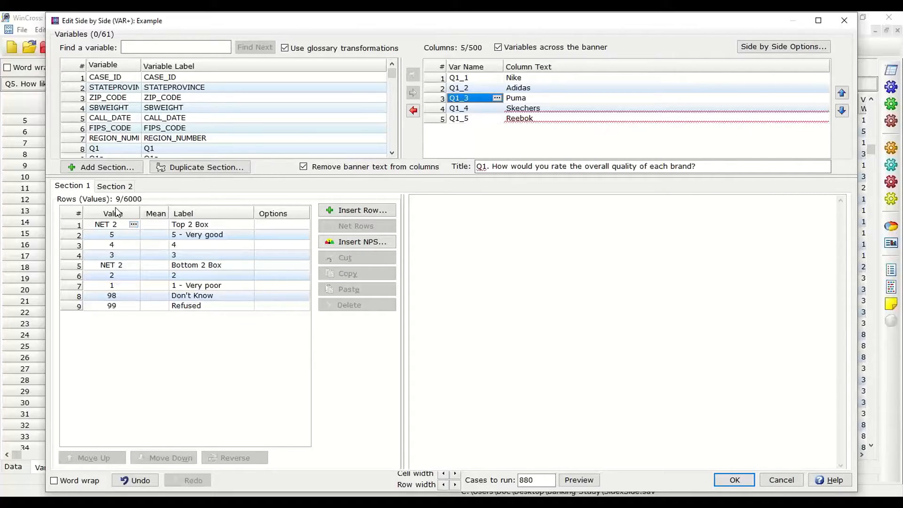
pyautogui.click(114, 187)
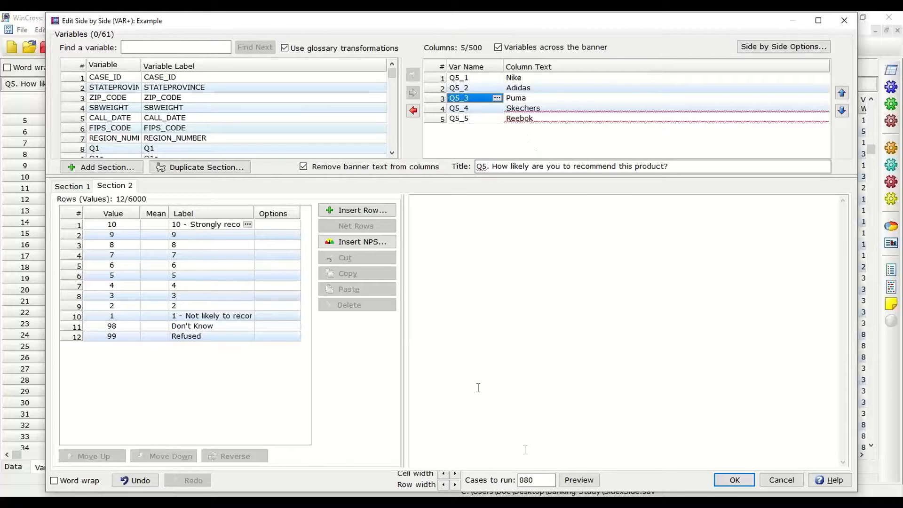
pyautogui.click(577, 480)
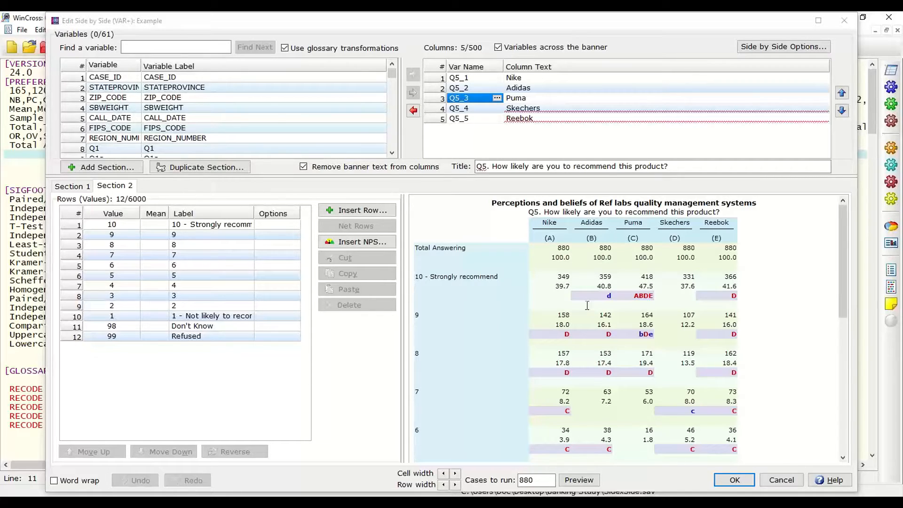
pyautogui.click(734, 480)
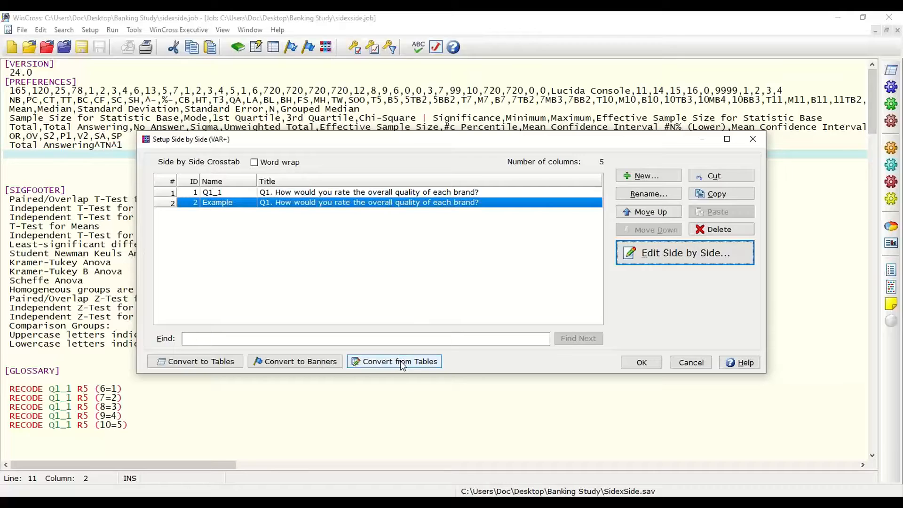
# Convert the existing Q1_1 table for Nike into a side by side crosstab and open it for editing.
pyautogui.click(419, 363)
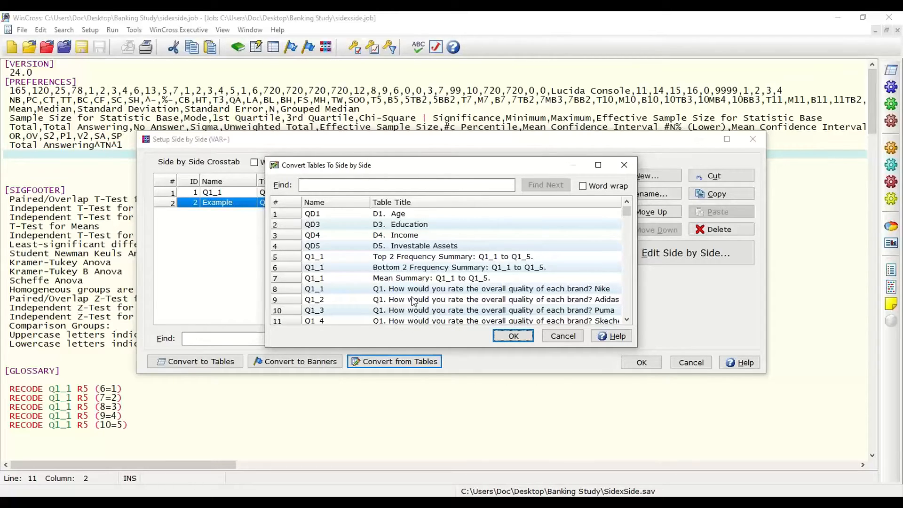
pyautogui.click(319, 290)
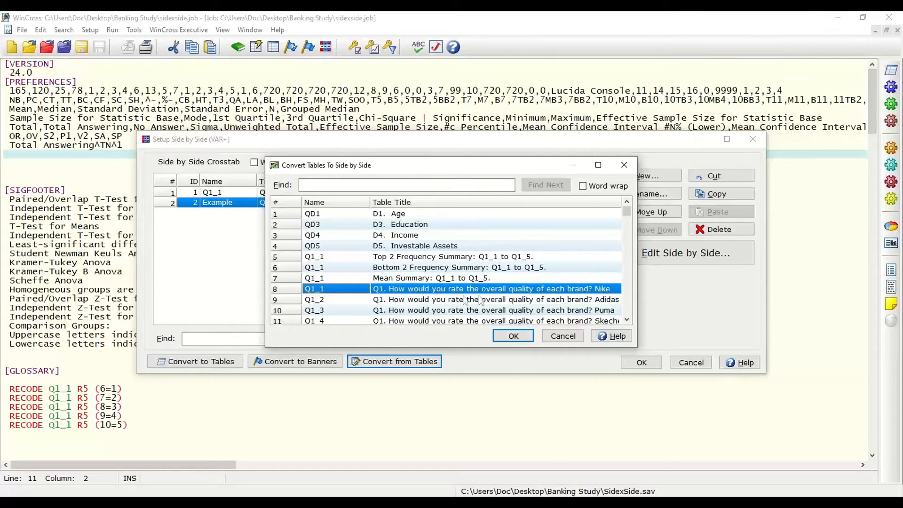
pyautogui.click(514, 336)
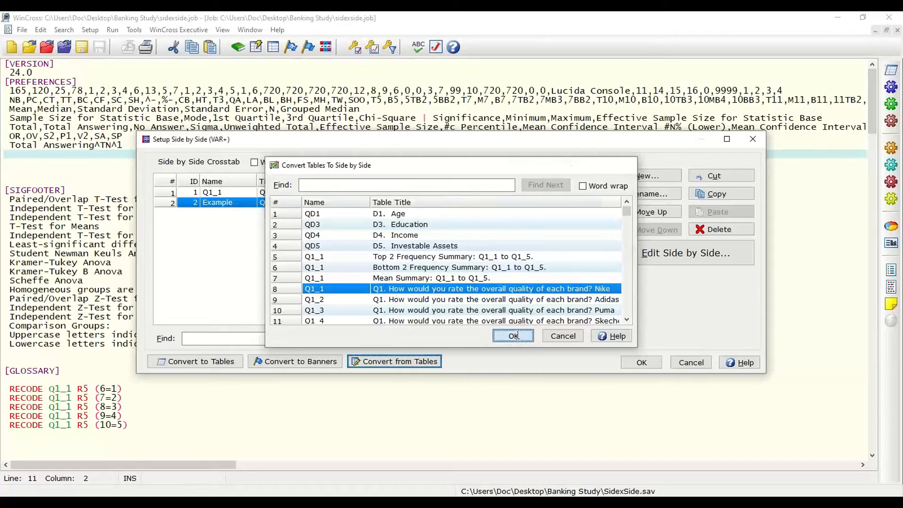
pyautogui.click(654, 256)
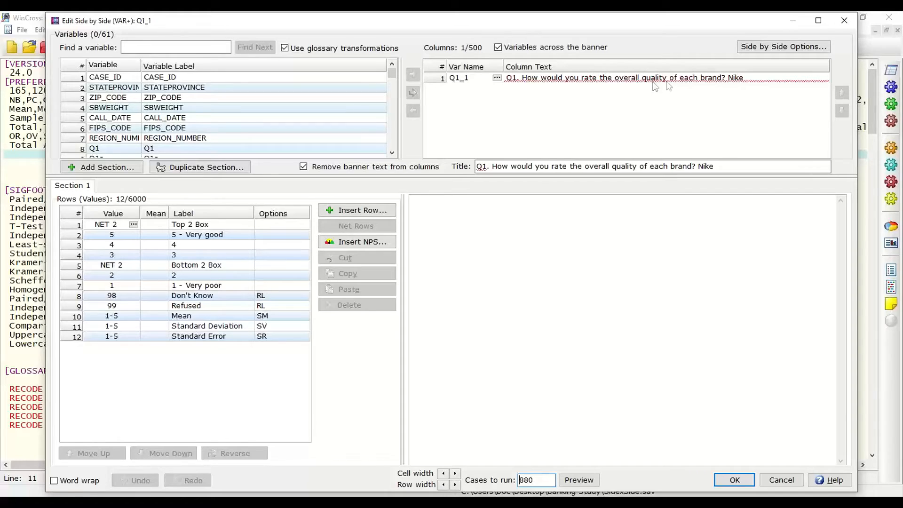
# Add variables Q1_2 through Q1_5 as columns and remove the common text from the column labels.
pyautogui.moveTo(391, 76); pyautogui.dragTo(389, 98)
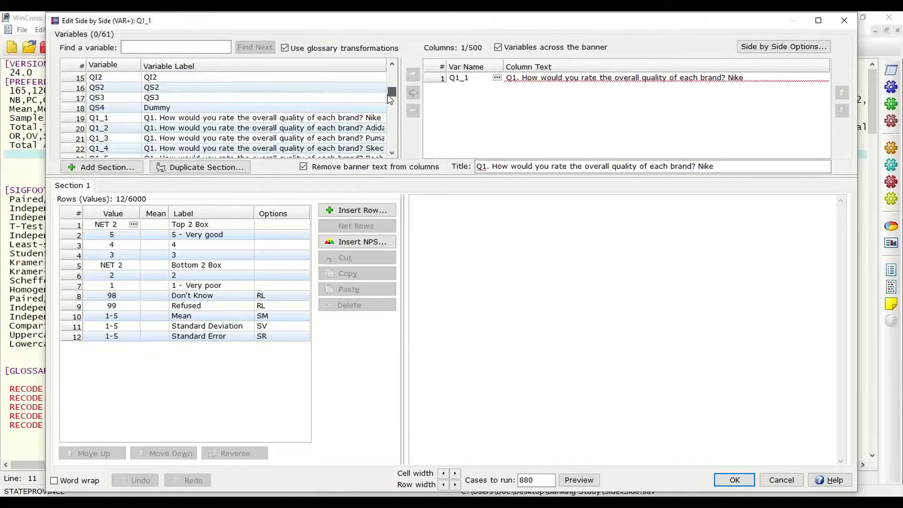
pyautogui.scroll(-3, 386, 97)
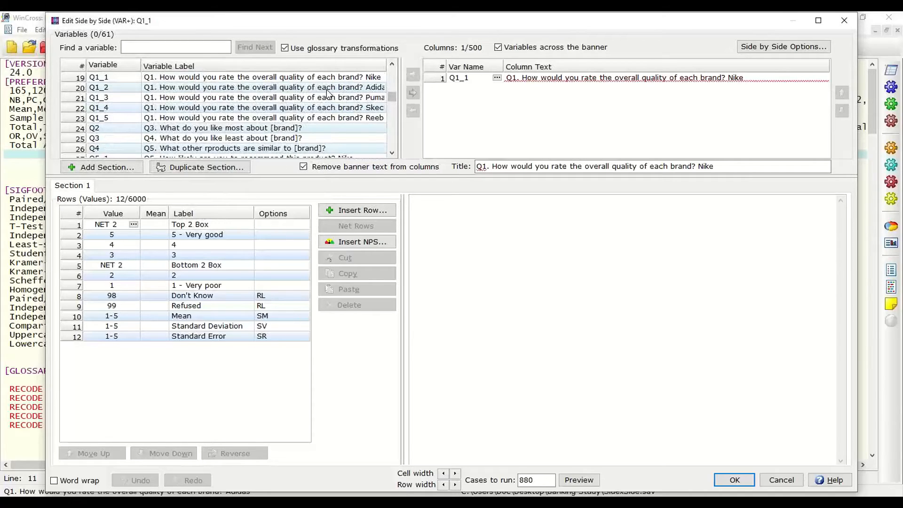
pyautogui.scroll(1, 296, 100)
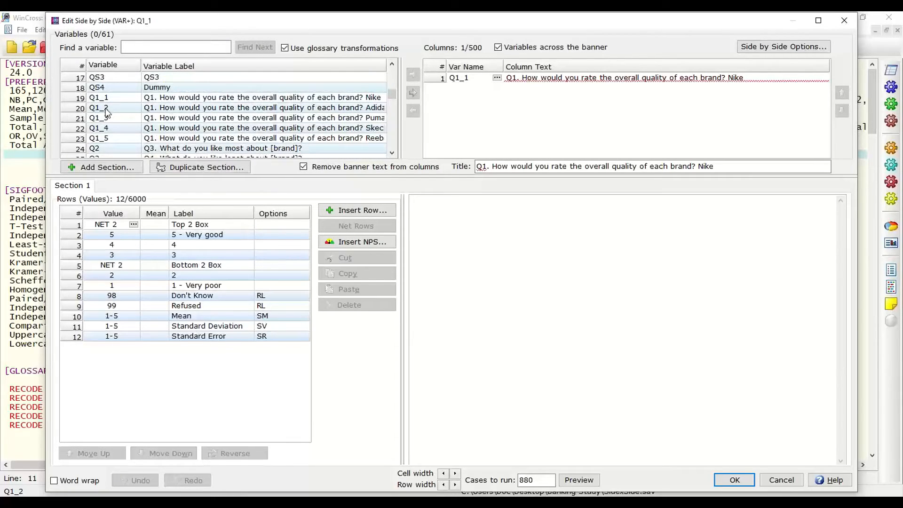
pyautogui.keyDown('shift'); pyautogui.click(118, 138); pyautogui.keyUp('shift')
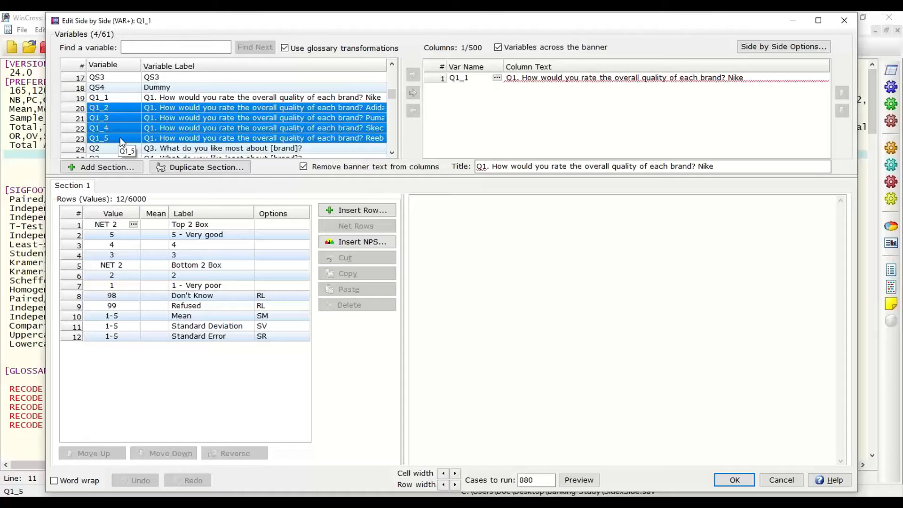
pyautogui.click(413, 74)
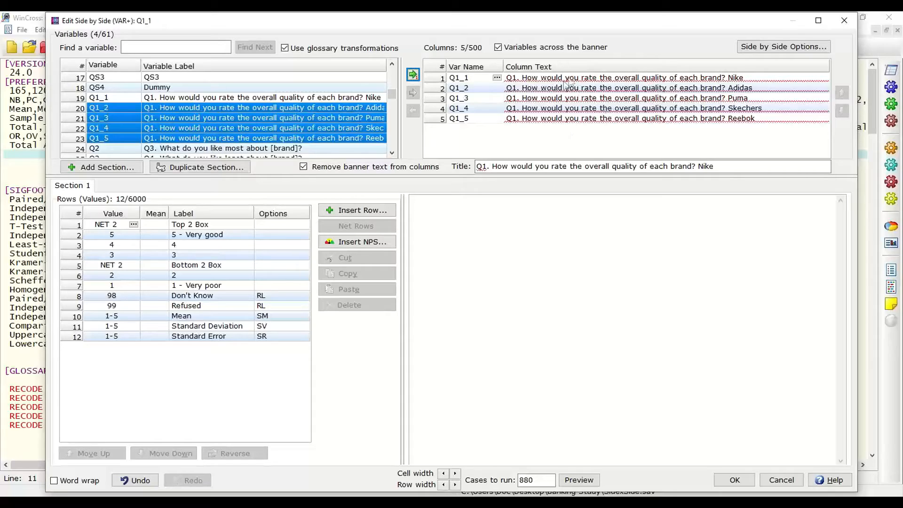
pyautogui.rightClick(591, 84)
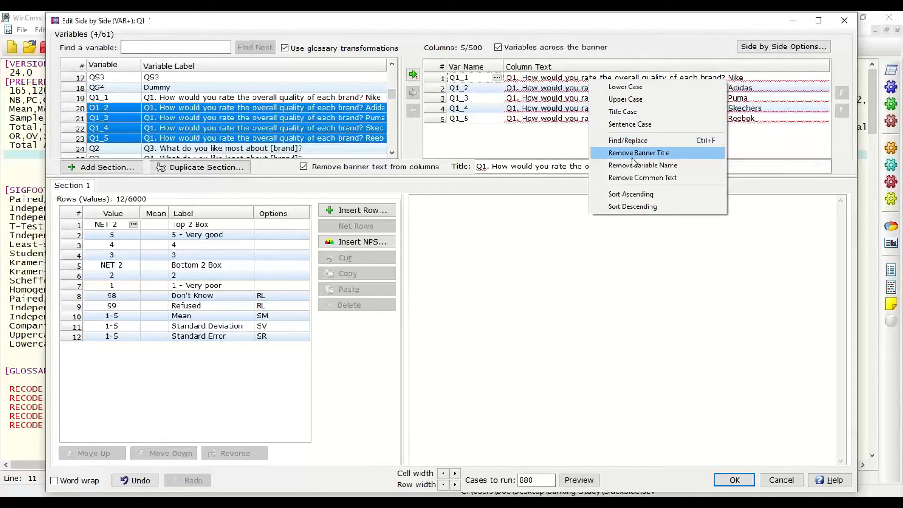
pyautogui.click(652, 178)
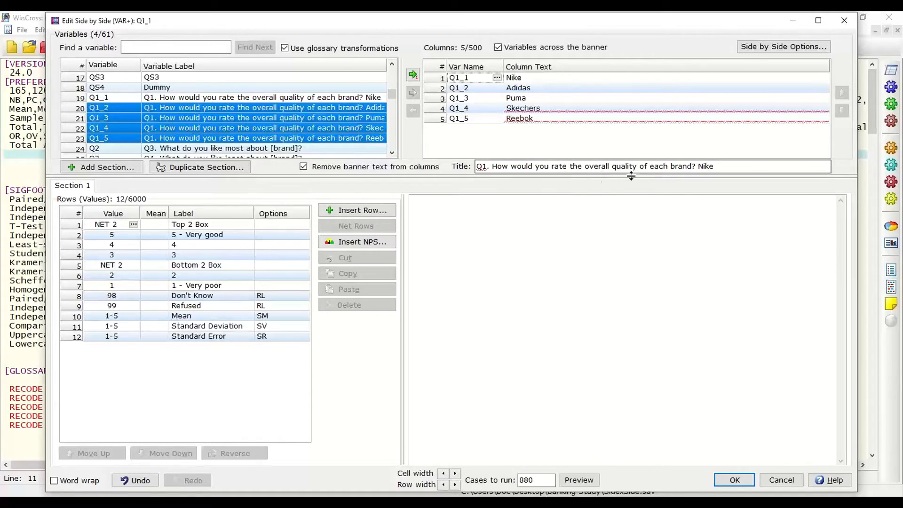
# Remove the brand name Nike from the end of the title and preview the converted side by side table.
pyautogui.click(584, 165)
pyautogui.click(490, 167)
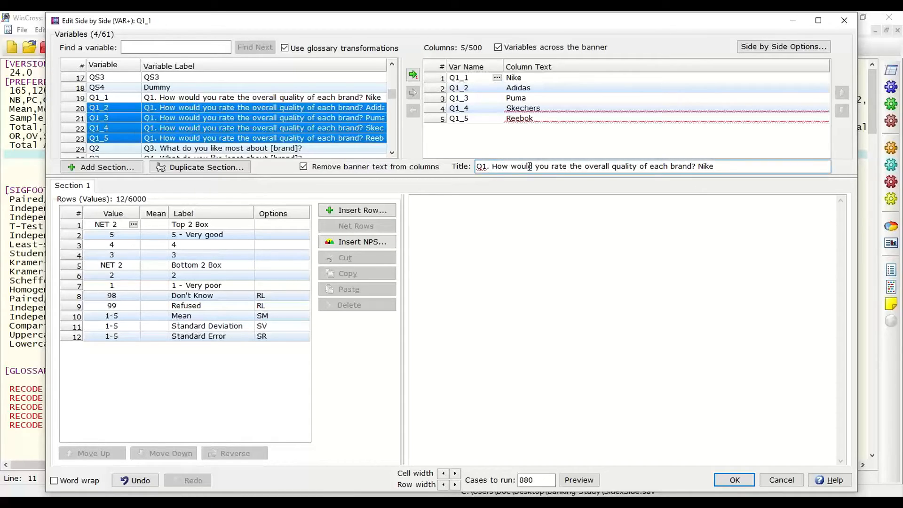
pyautogui.moveTo(695, 167); pyautogui.dragTo(753, 169)
pyautogui.press('BackSpace')
pyautogui.click(580, 479)
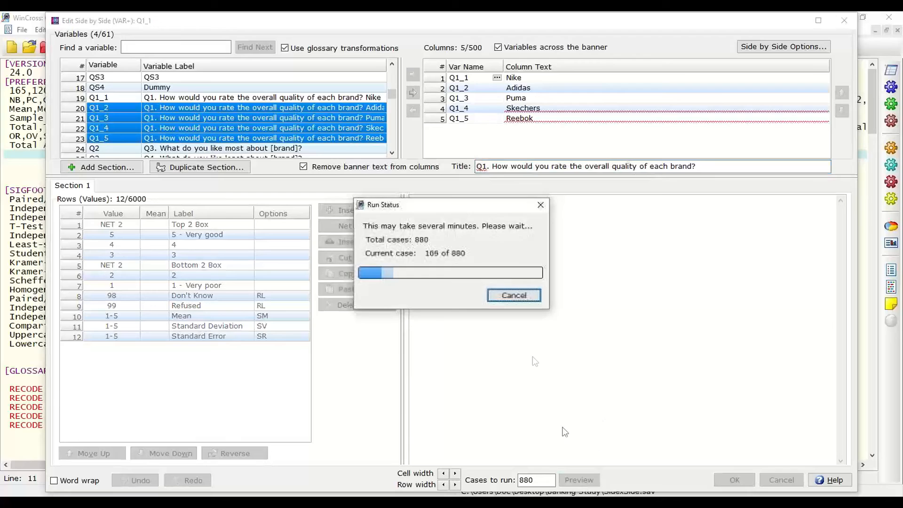